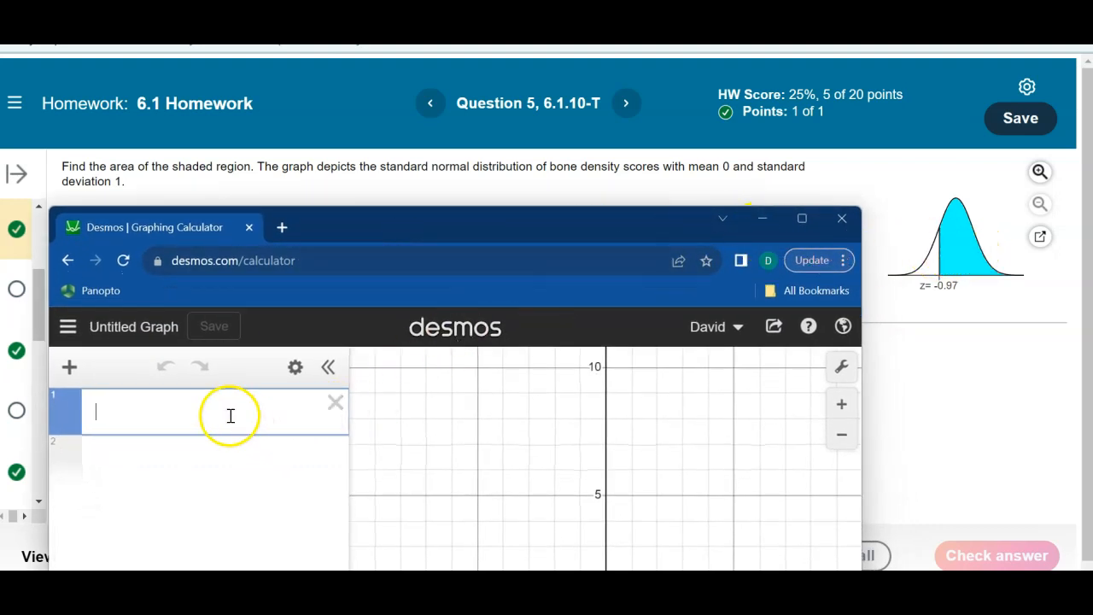
- Enter normaldist() as the first expression, turn on its cumulative probability and set the minimum to -0.97
{"action": "type", "text": "nor"}
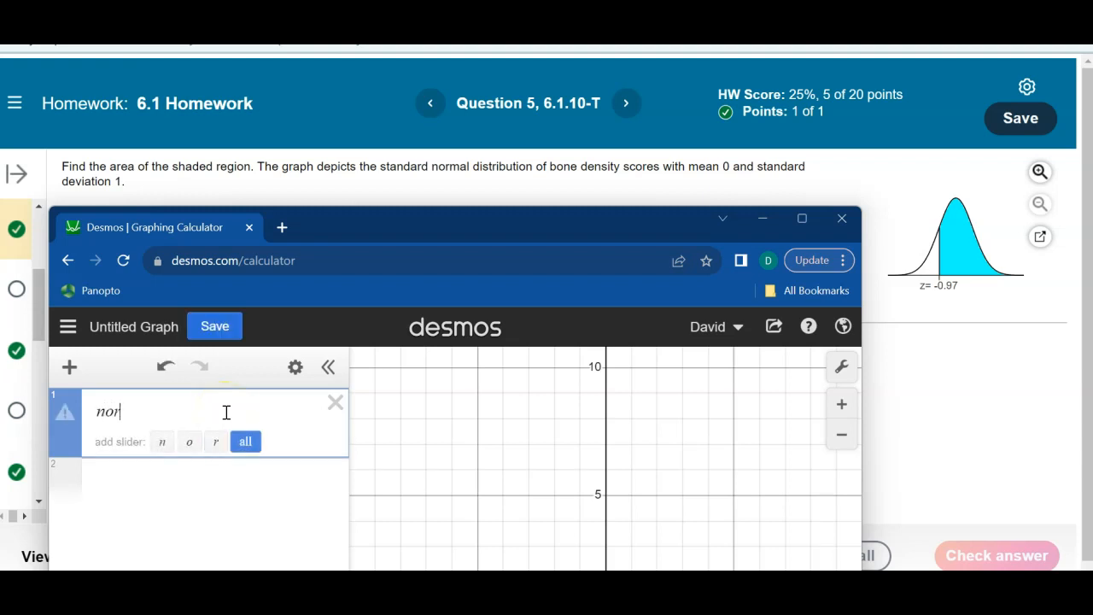
{"action": "type", "text": "maldist"}
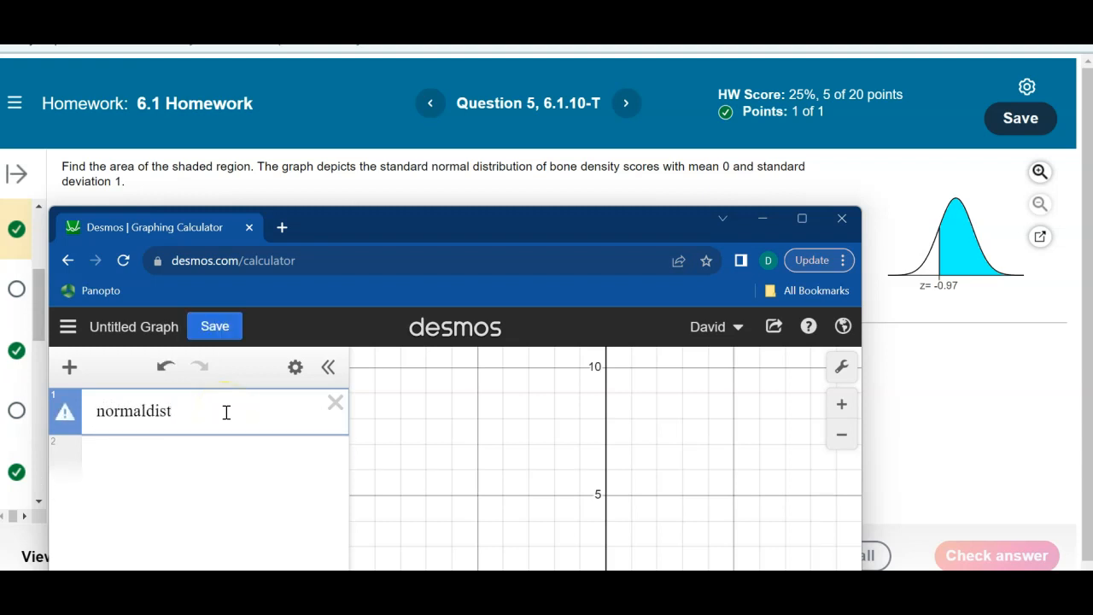
{"action": "type", "text": "("}
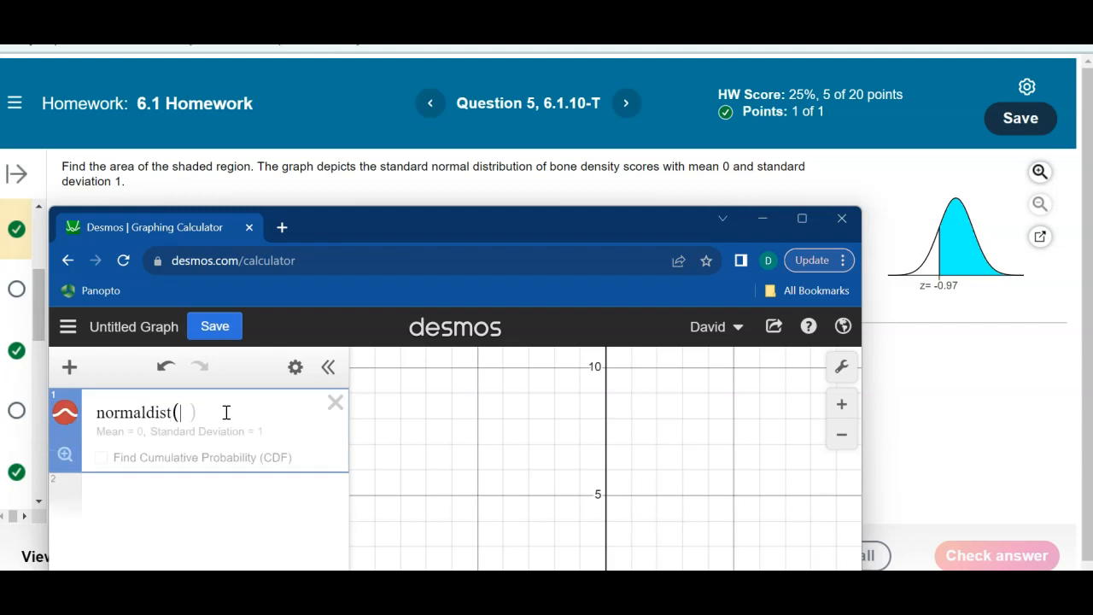
{"action": "left_click", "coordinate": [136, 440]}
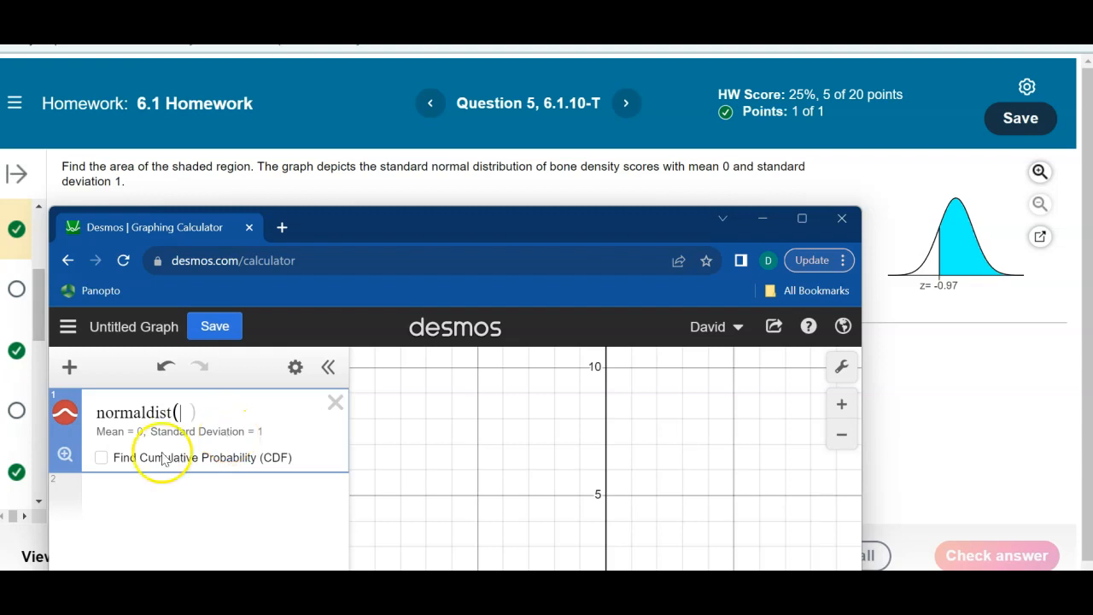
{"action": "left_click", "coordinate": [103, 461]}
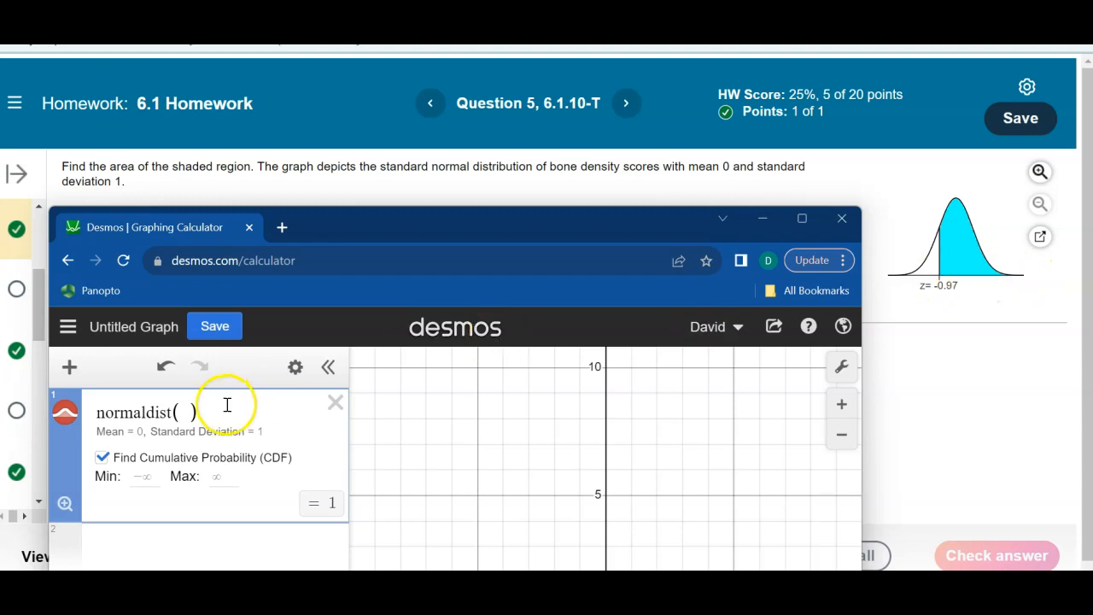
{"action": "left_click", "coordinate": [143, 480]}
{"action": "type", "text": "-0.97"}
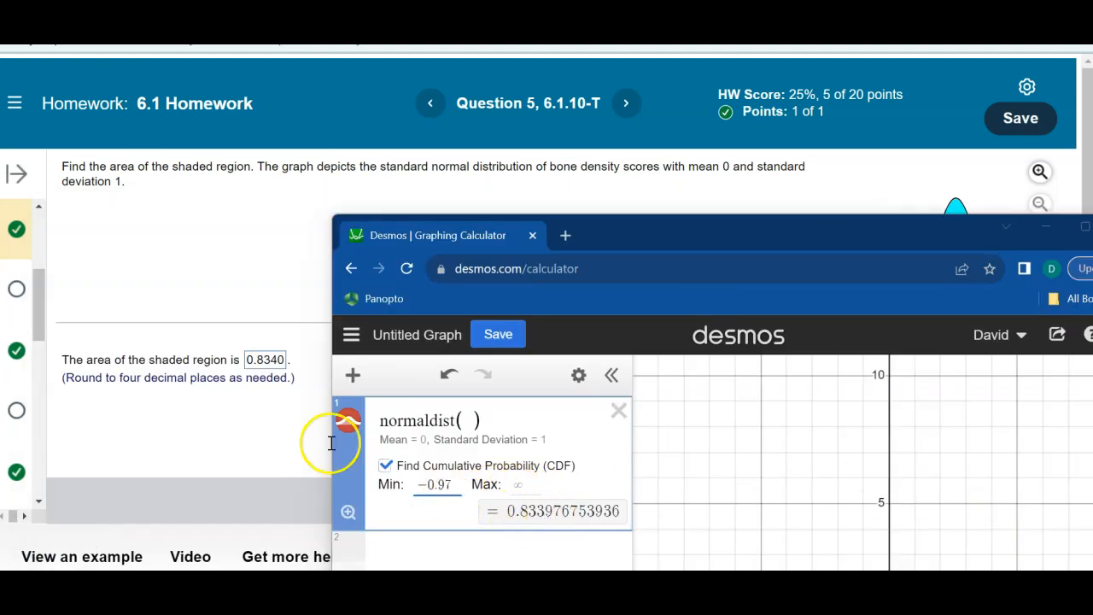
- Submit 0.8340 as the shaded area for Question 5 in the homework and continue to Question 6
{"action": "left_click", "coordinate": [267, 362]}
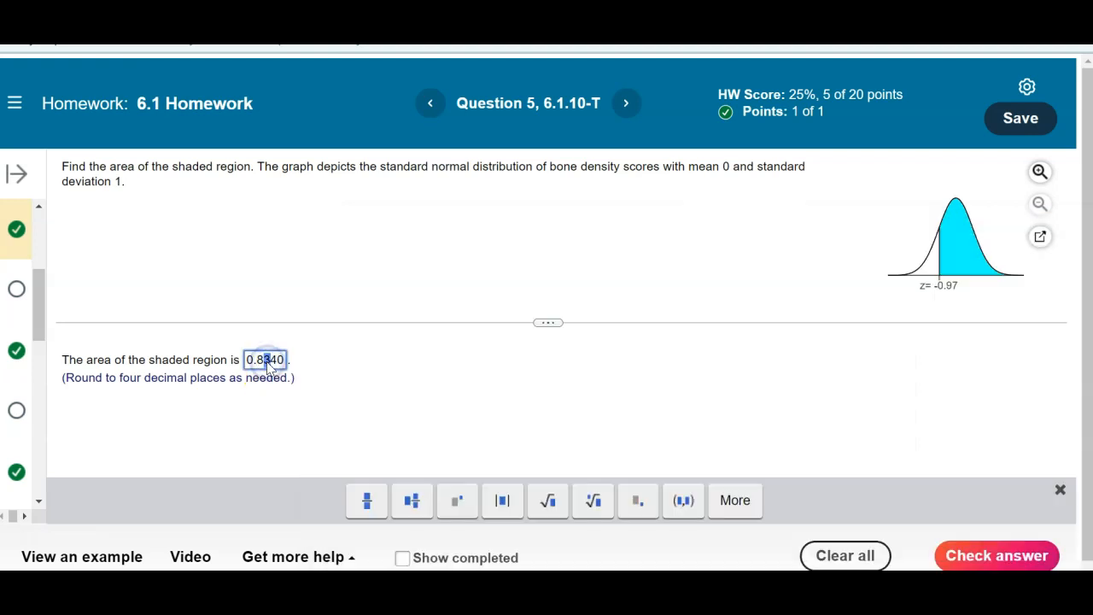
{"action": "key", "text": "Return"}
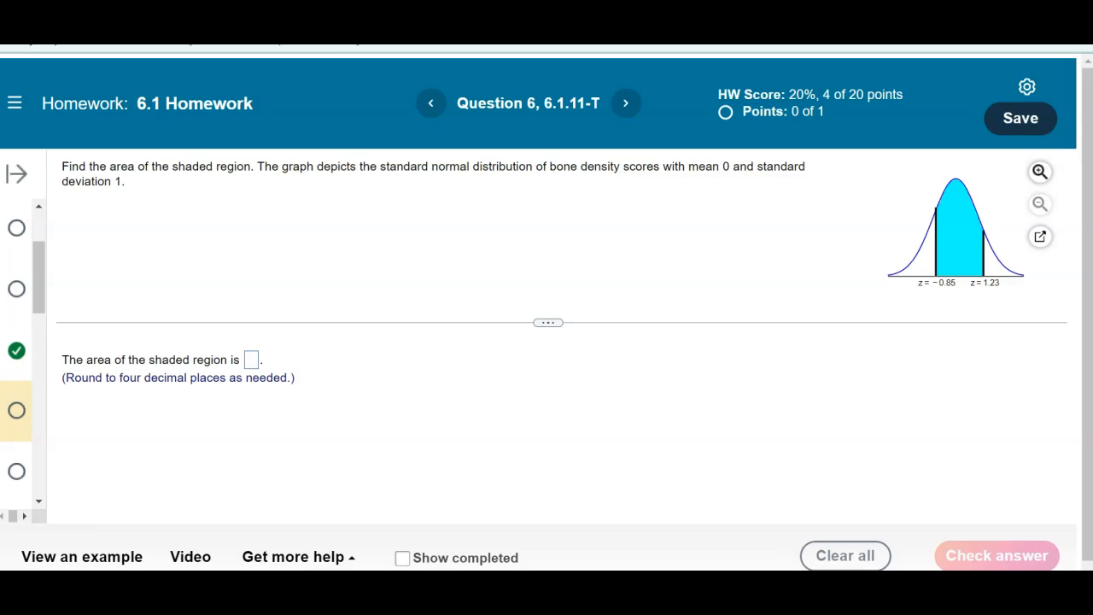
- Calculate the area between -0.85 and 1.23 with normaldist in Desmos and submit 0.6930 as the answer to Question 6
{"action": "key", "text": "alt+Tab"}
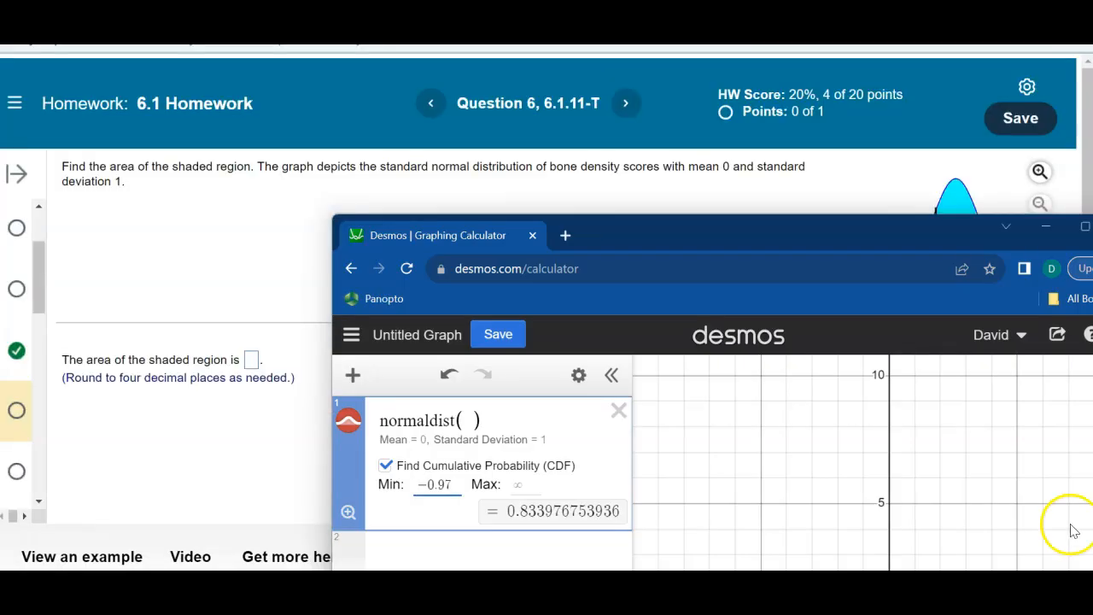
{"action": "left_click_drag", "start_coordinate": [709, 226], "coordinate": [629, 164]}
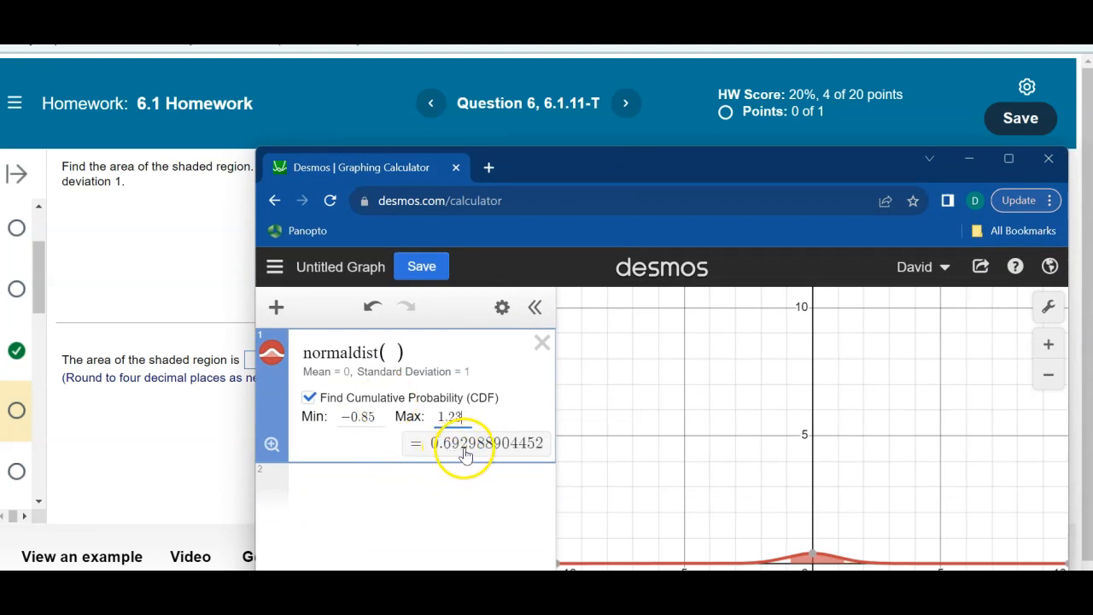
{"action": "left_click", "coordinate": [969, 158]}
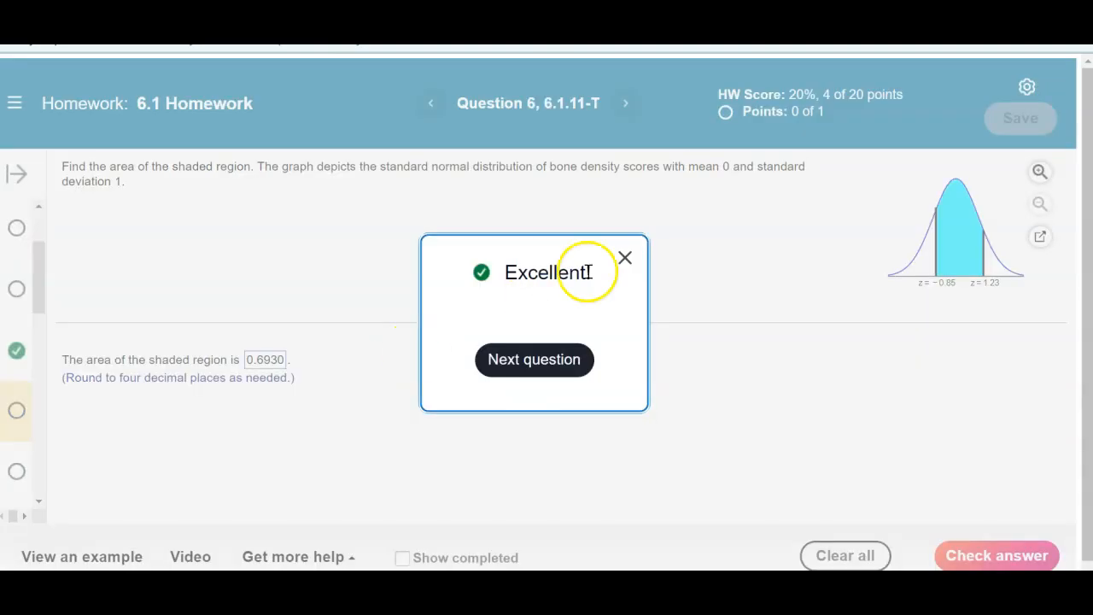
{"action": "left_click", "coordinate": [622, 260]}
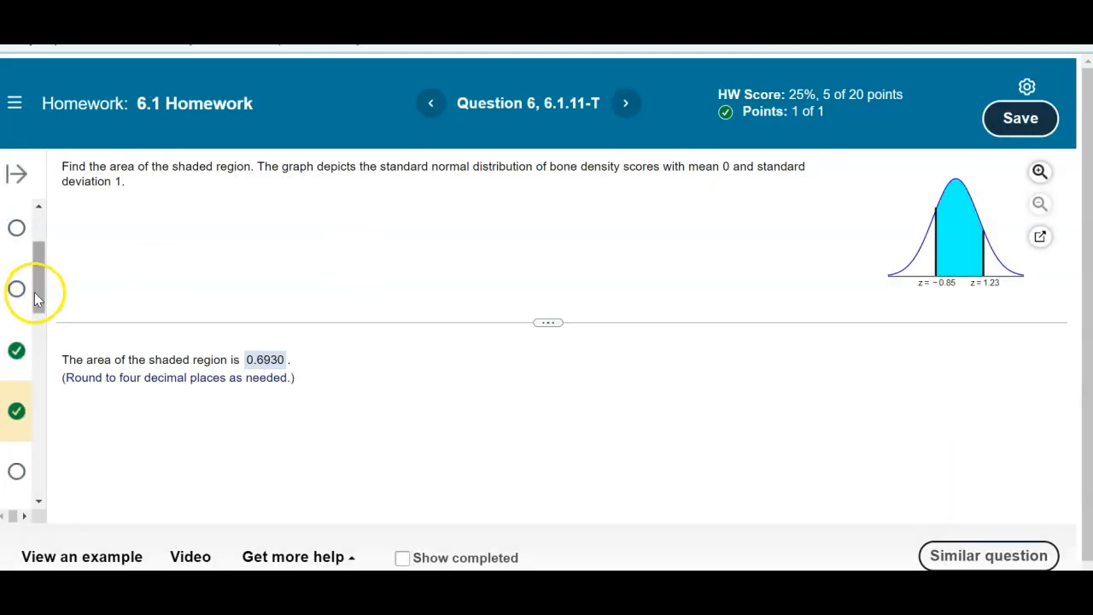
- Open Question 8, which asks for the z score with area 0.2005 on its left
{"action": "left_click_drag", "start_coordinate": [36, 292], "coordinate": [36, 368]}
{"action": "left_click", "coordinate": [17, 265]}
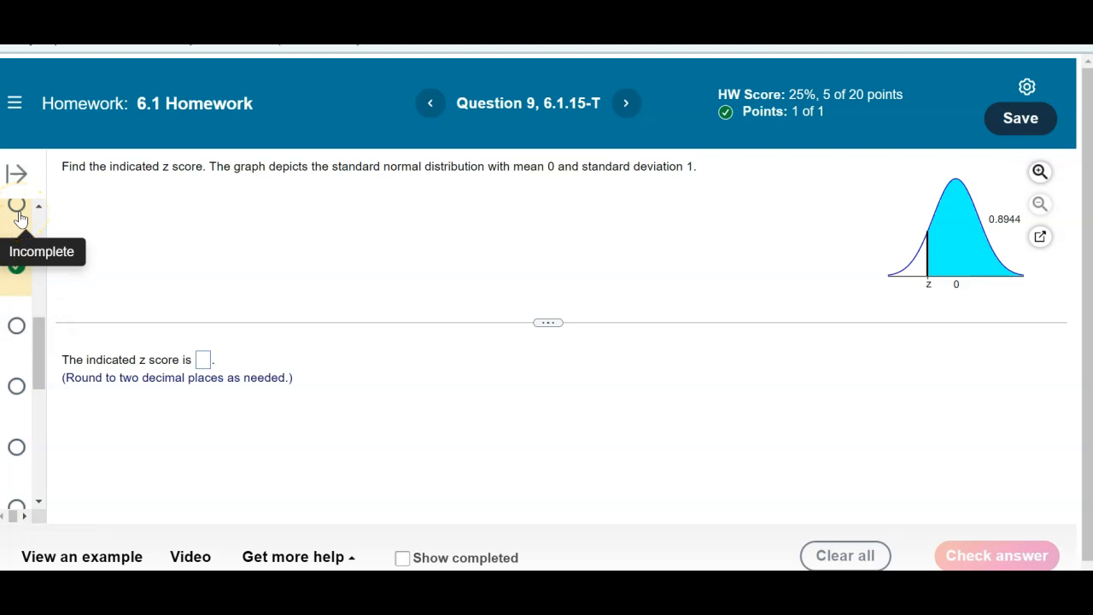
{"action": "left_click", "coordinate": [20, 220]}
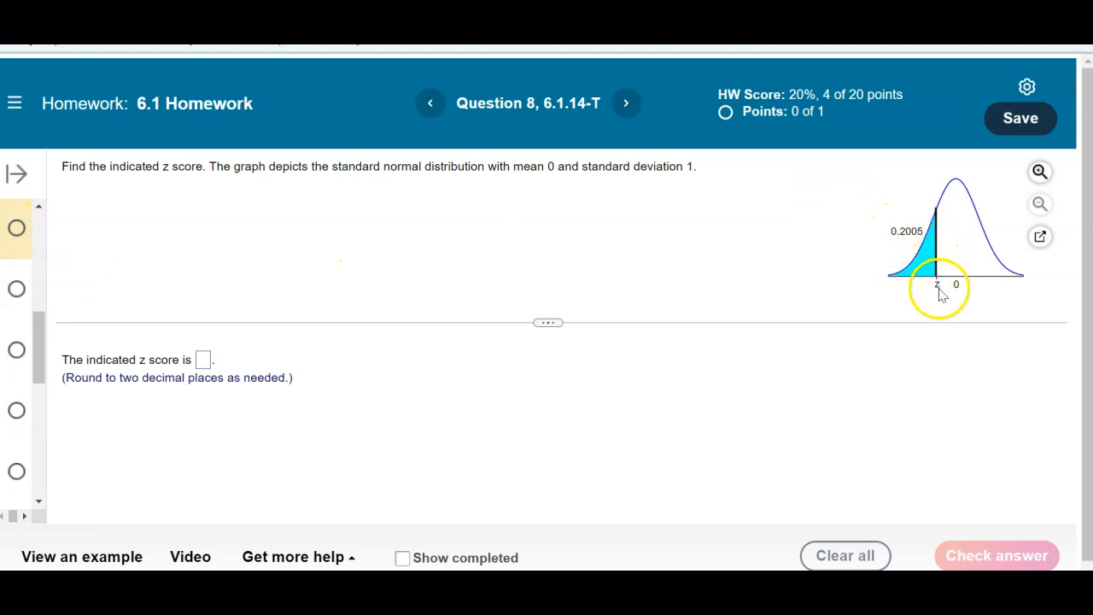
- Switch to the Desmos calculator and start an inversecdf( ) expression on the second line
{"action": "mouse_move", "coordinate": [683, 590]}
{"action": "mouse_move", "coordinate": [906, 590]}
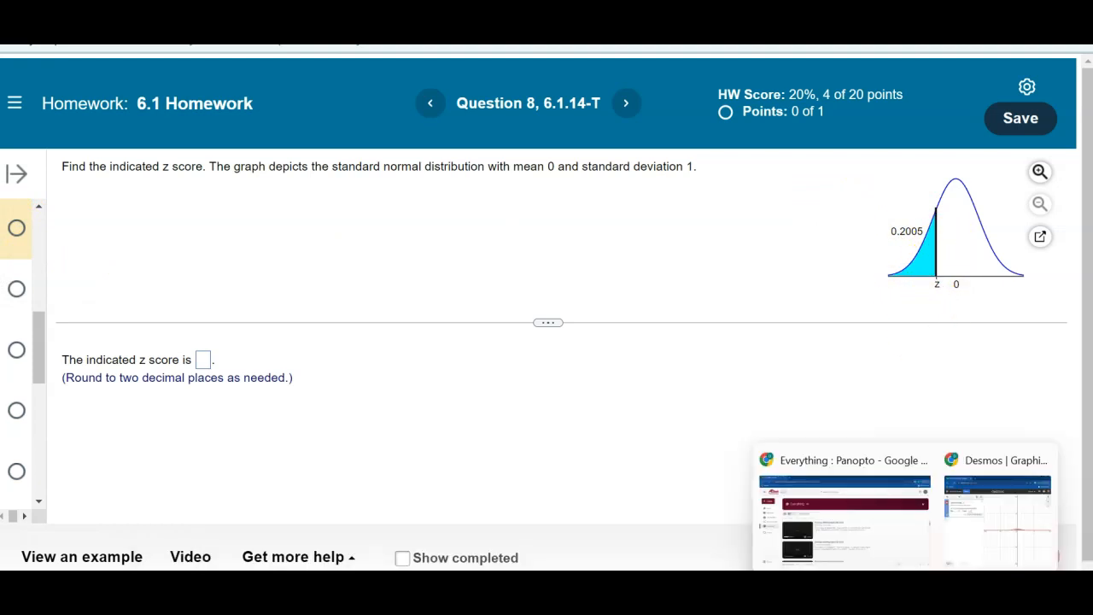
{"action": "left_click", "coordinate": [984, 532]}
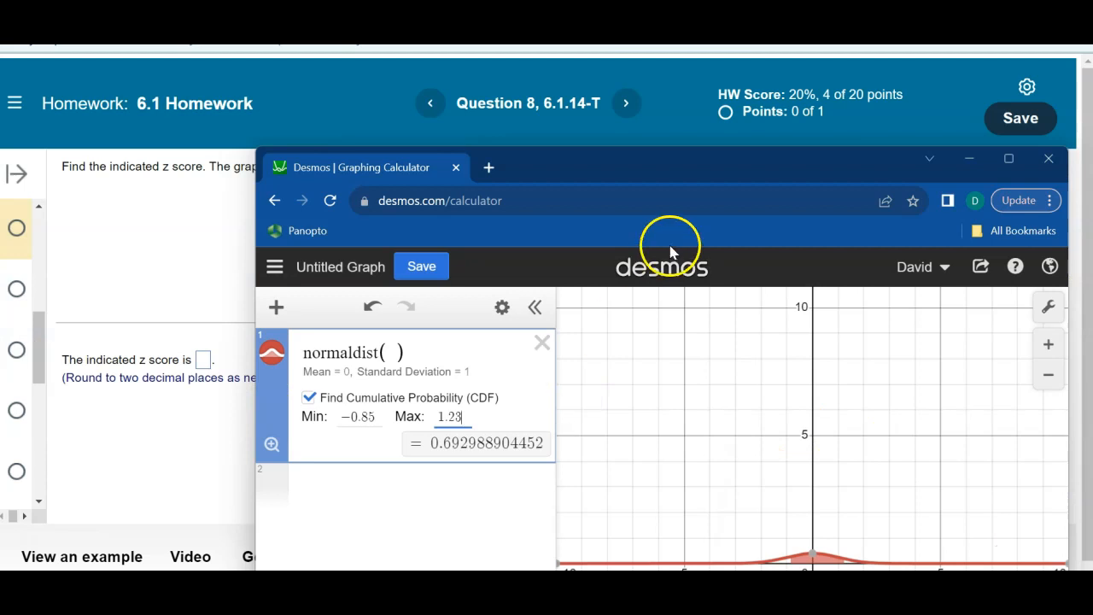
{"action": "left_click_drag", "start_coordinate": [702, 173], "coordinate": [770, 195]}
{"action": "left_click", "coordinate": [437, 498]}
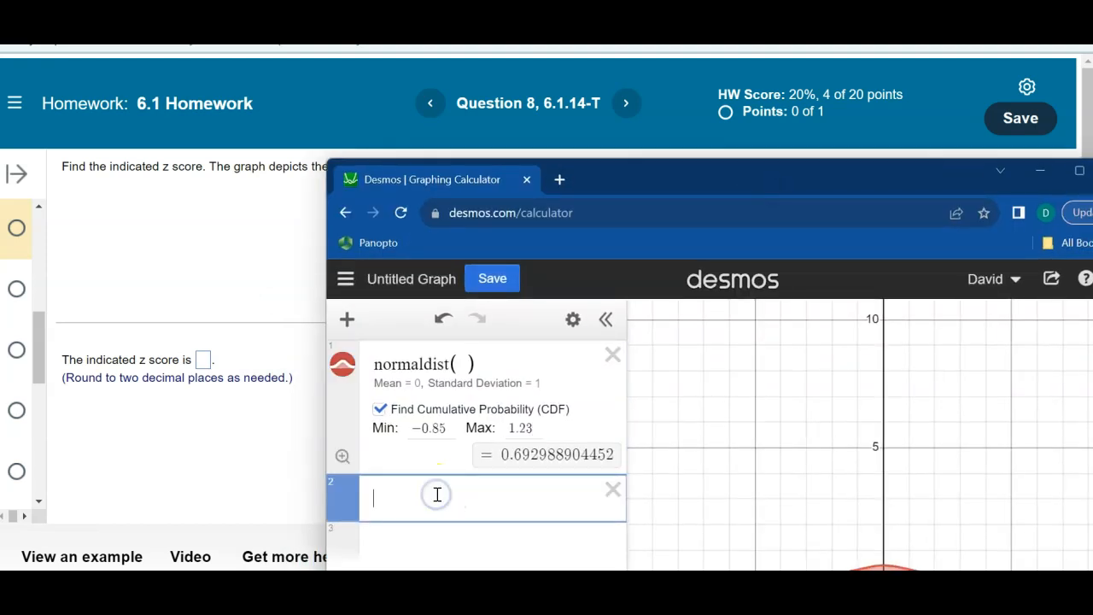
{"action": "type", "text": "inversecdf("}
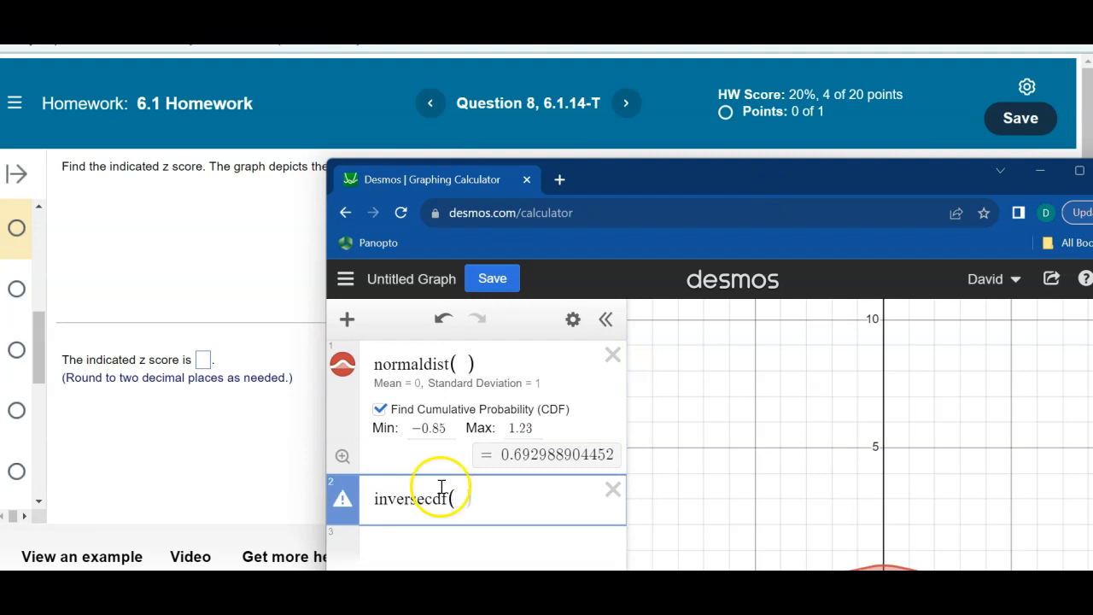
- Complete the inversecdf expression with a copy of normaldist, given mean 0 and standard deviation 1, and the probability 0.2005
{"action": "left_click_drag", "start_coordinate": [481, 357], "coordinate": [390, 359]}
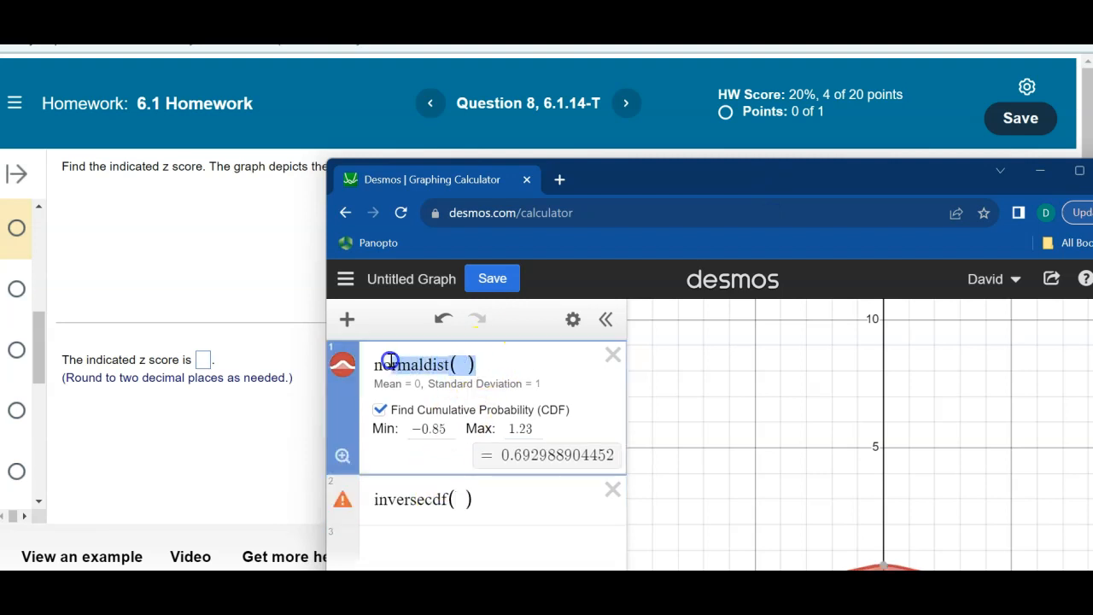
{"action": "left_click", "coordinate": [458, 499]}
{"action": "type", "text": "normaldist( )"}
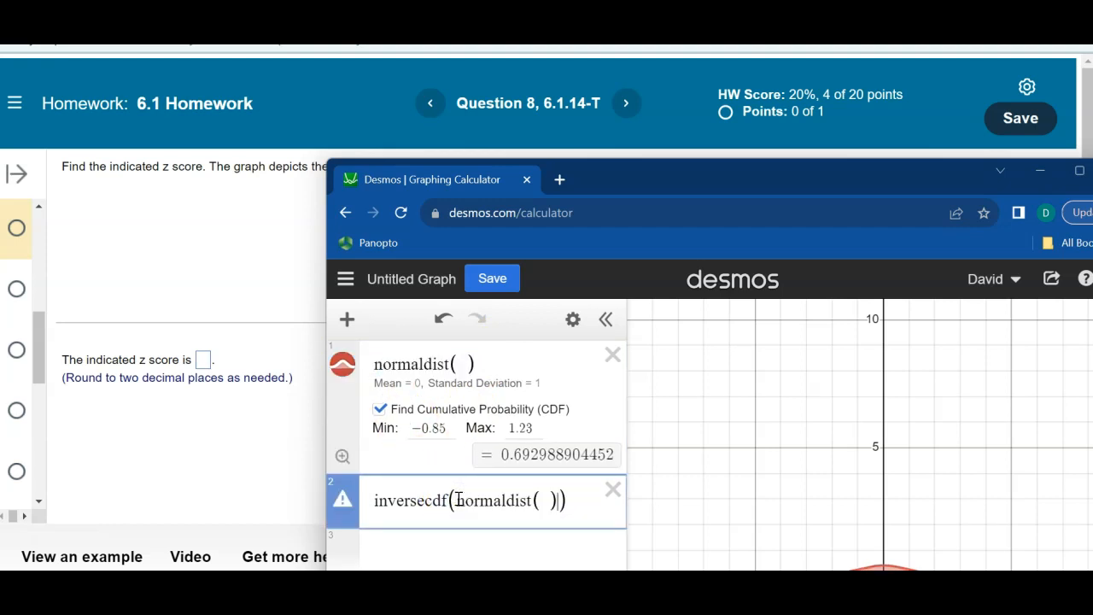
{"action": "left_click", "coordinate": [545, 502]}
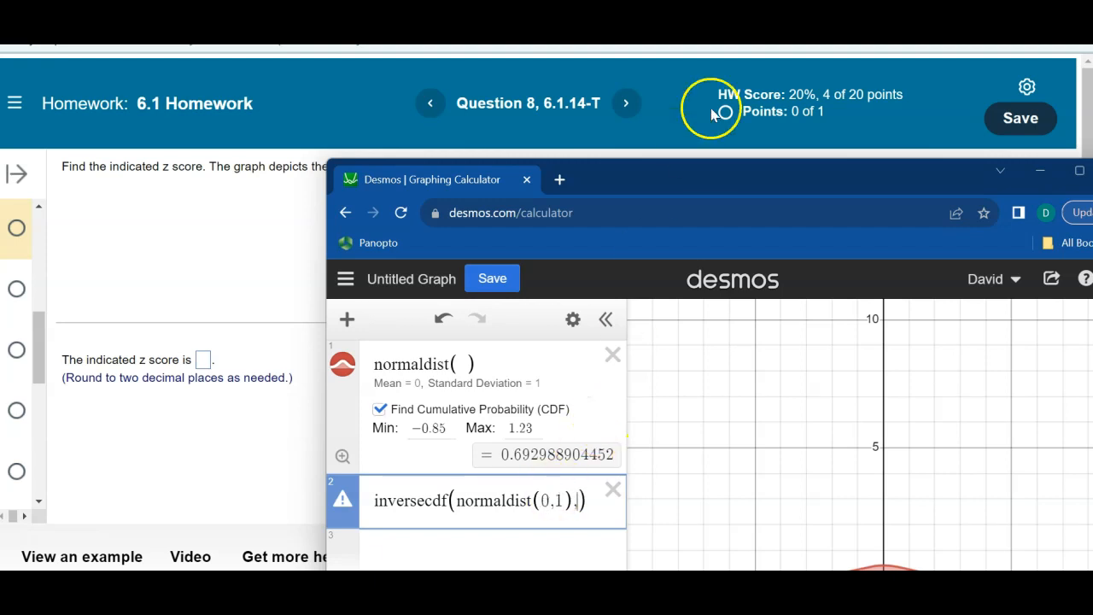
{"action": "left_click_drag", "start_coordinate": [730, 175], "coordinate": [687, 141]}
{"action": "type", "text": "0.2005"}
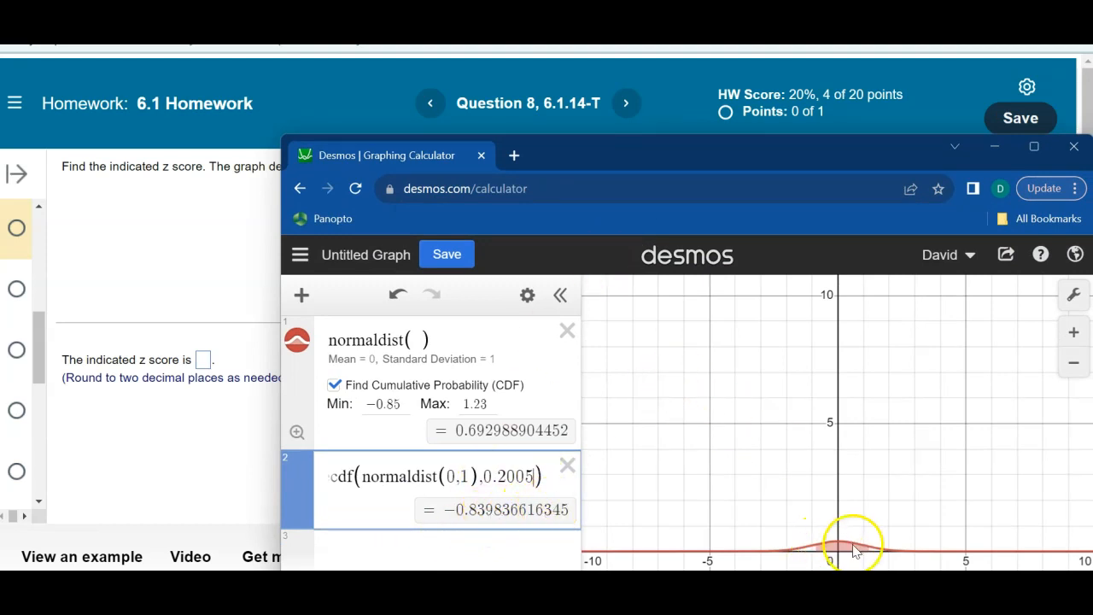
- Replace the normaldist maximum with the copied inversecdf result, -0.839836616345, and clear the minimum
{"action": "right_click", "coordinate": [297, 432]}
{"action": "left_click", "coordinate": [298, 432]}
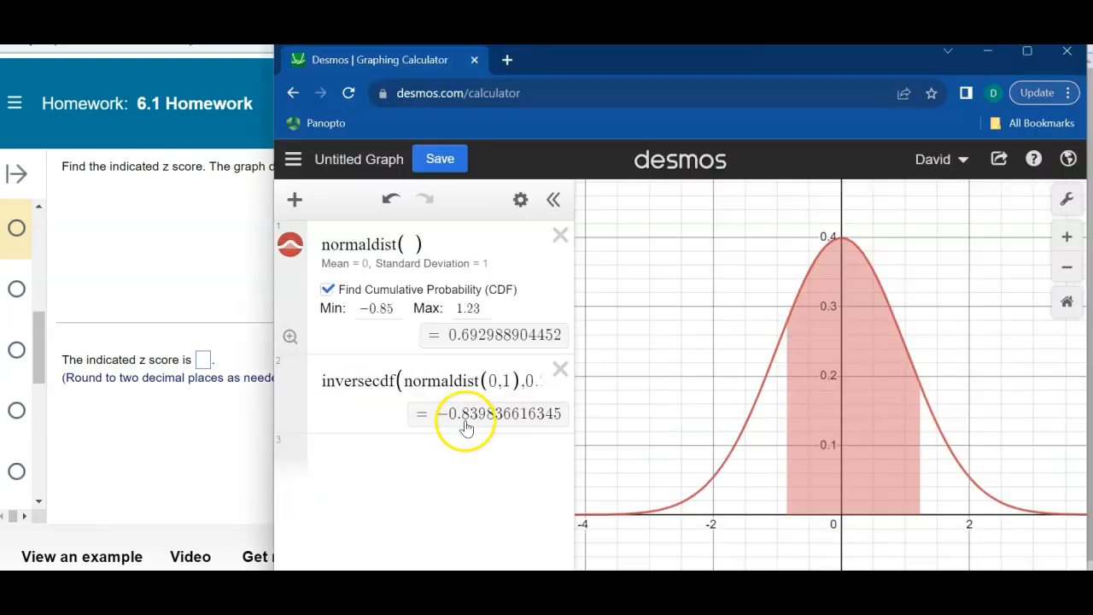
{"action": "double_click", "coordinate": [459, 427]}
{"action": "key", "text": "ctrl+c"}
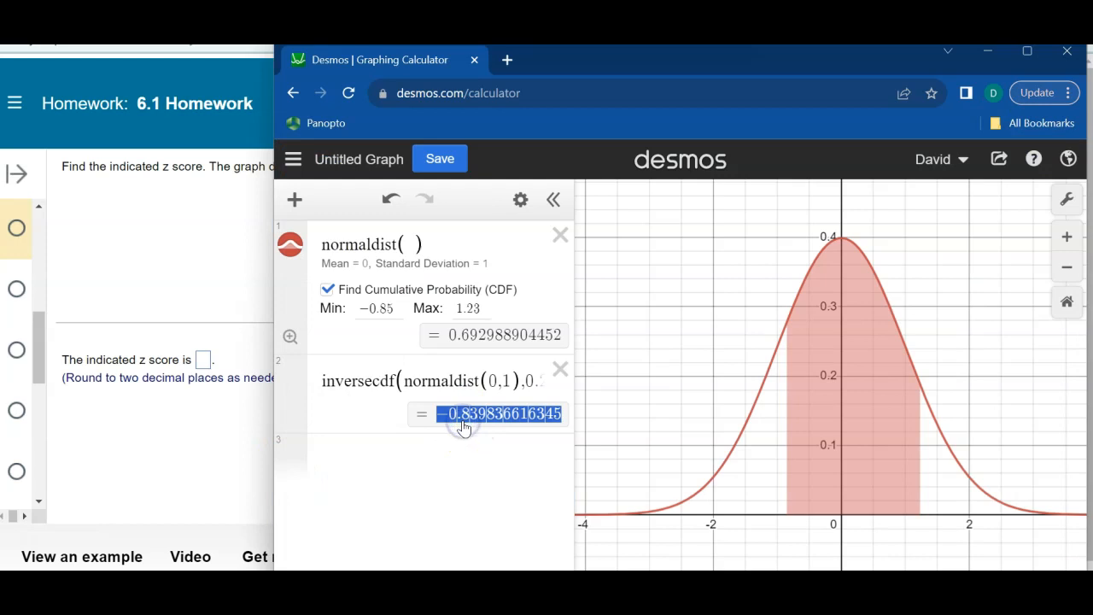
{"action": "double_click", "coordinate": [472, 309]}
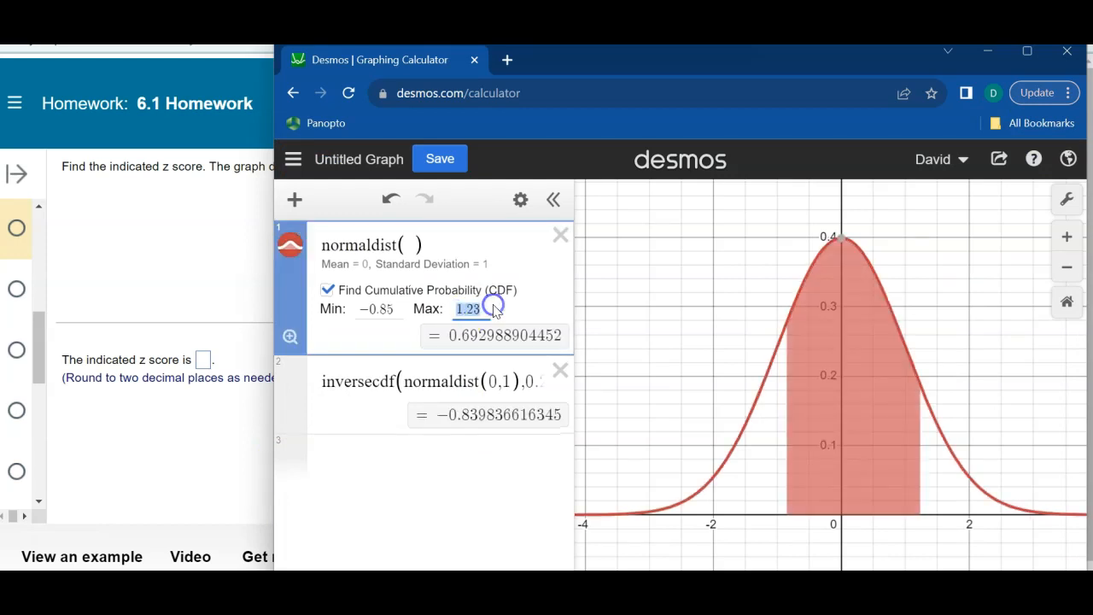
{"action": "key", "text": "BackSpace"}
{"action": "key", "text": "ctrl+v"}
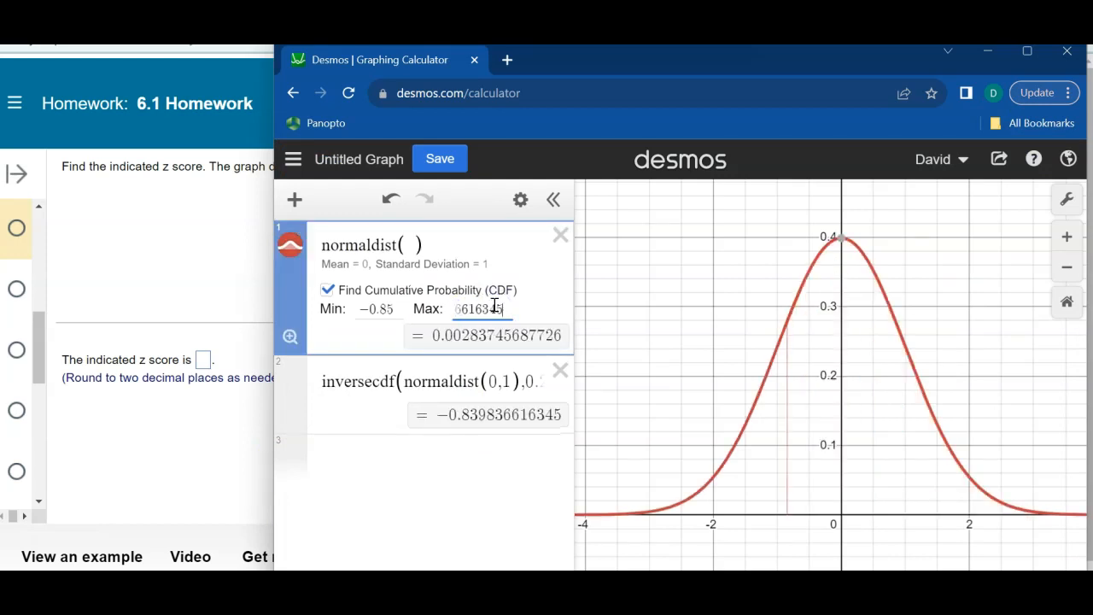
{"action": "double_click", "coordinate": [375, 307]}
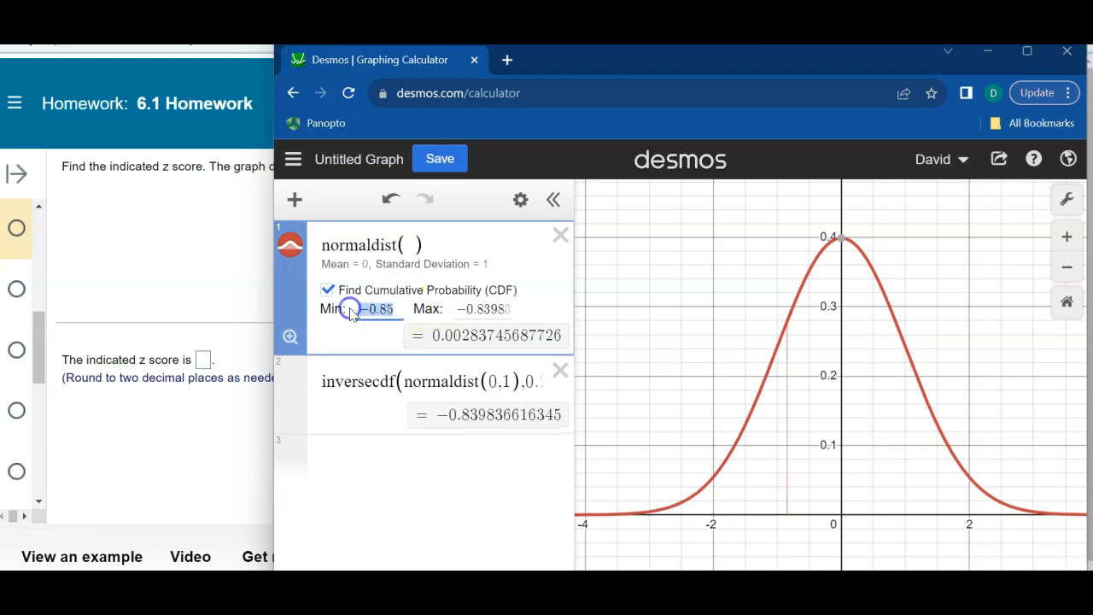
{"action": "key", "text": "BackSpace"}
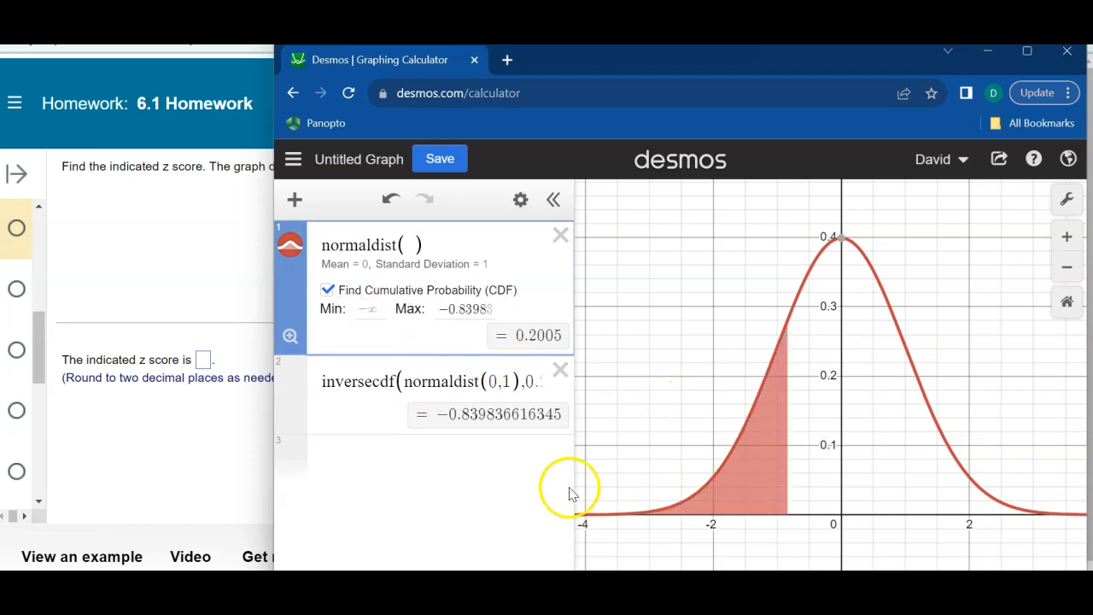
- Widen the expression list to fit the whole inversecdf expression and move the calculator window off the homework question
{"action": "left_click_drag", "start_coordinate": [578, 486], "coordinate": [702, 478]}
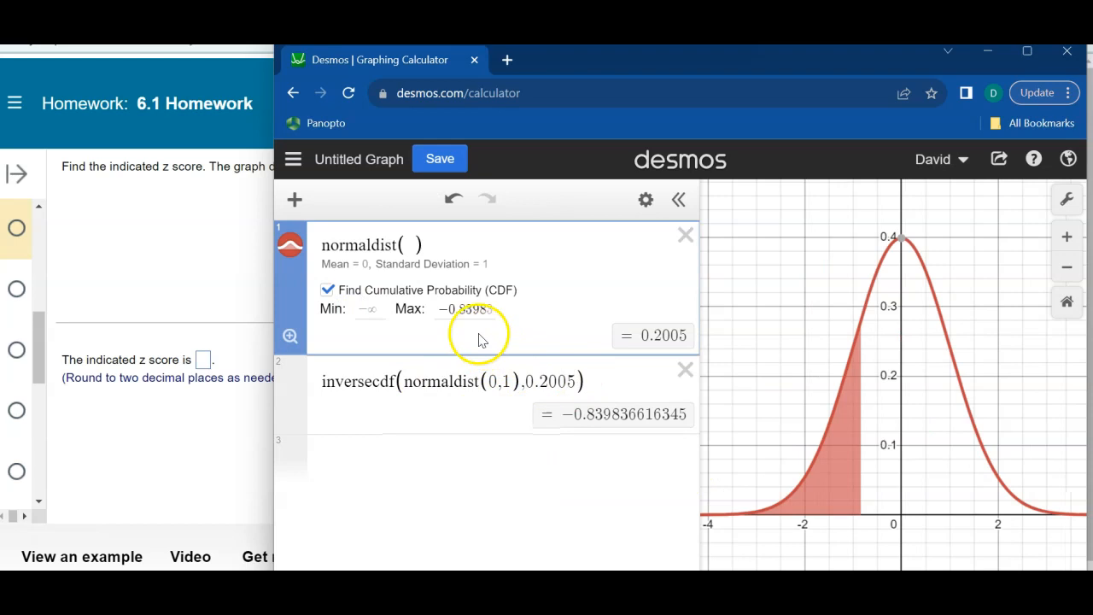
{"action": "left_click_drag", "start_coordinate": [822, 70], "coordinate": [752, 88]}
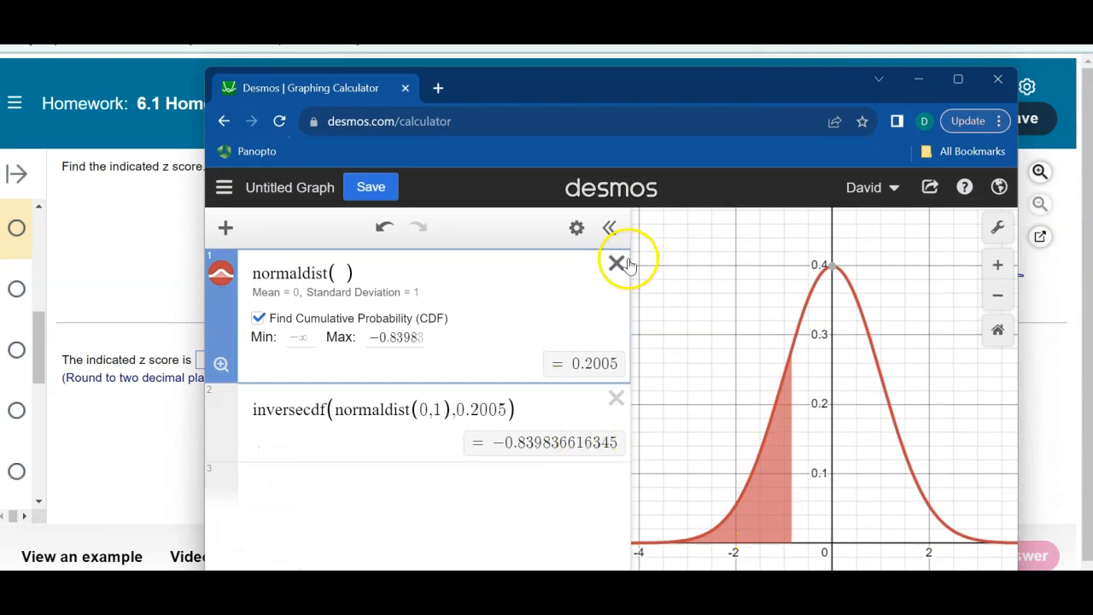
{"action": "left_click_drag", "start_coordinate": [679, 94], "coordinate": [1092, 54]}
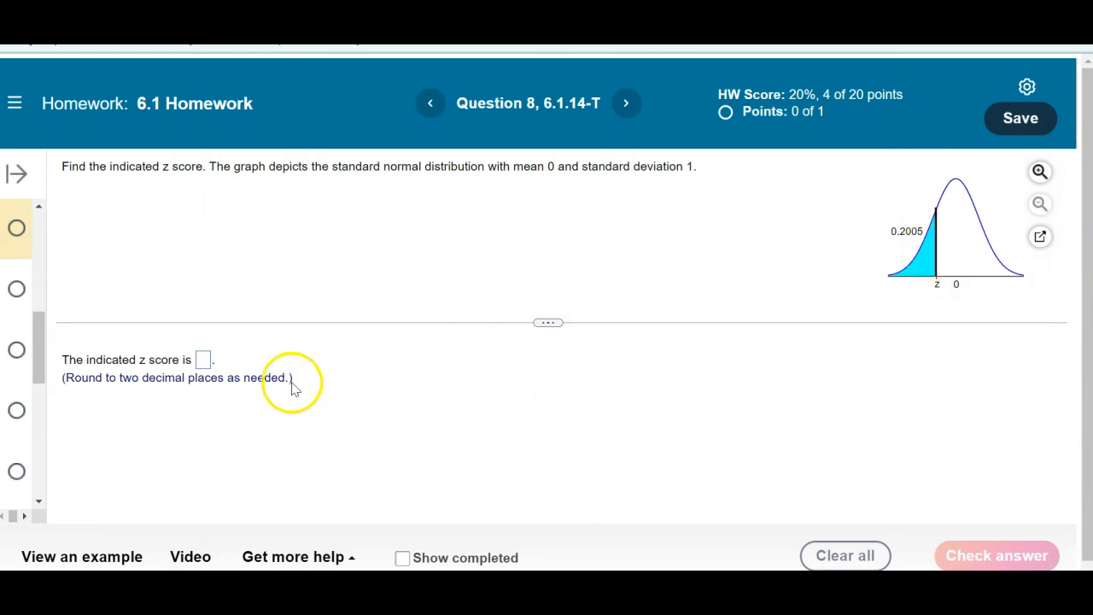
- Submit -0.84 as the indicated z score for Question 8 and continue to the next question
{"action": "left_click", "coordinate": [203, 360]}
{"action": "type", "text": "-0.84"}
{"action": "key", "text": "Return"}
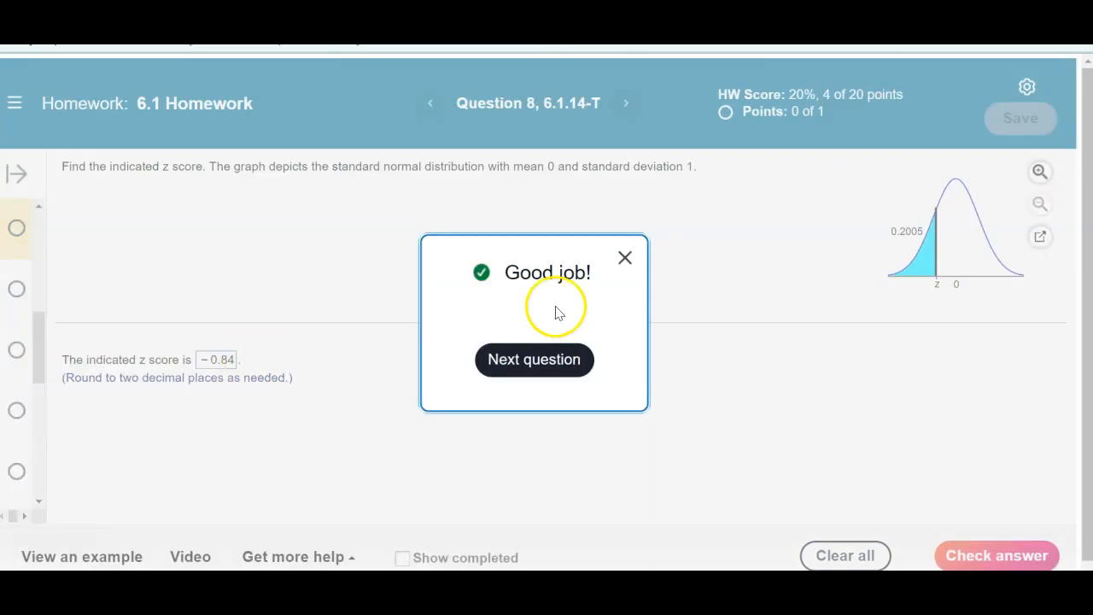
{"action": "left_click", "coordinate": [539, 357]}
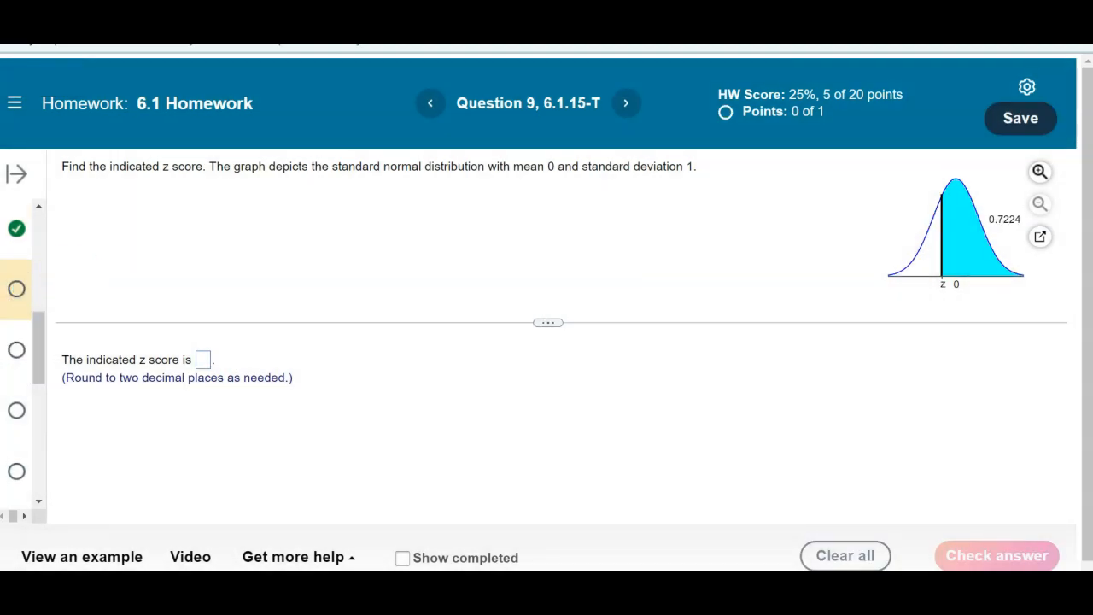
- Switch to the Desmos calculator, place its window beside the Question 9 graph, and replace the inversecdf probability with 1-0.7224
{"action": "key", "text": "alt+Tab"}
{"action": "left_click_drag", "start_coordinate": [1092, 149], "coordinate": [613, 101]}
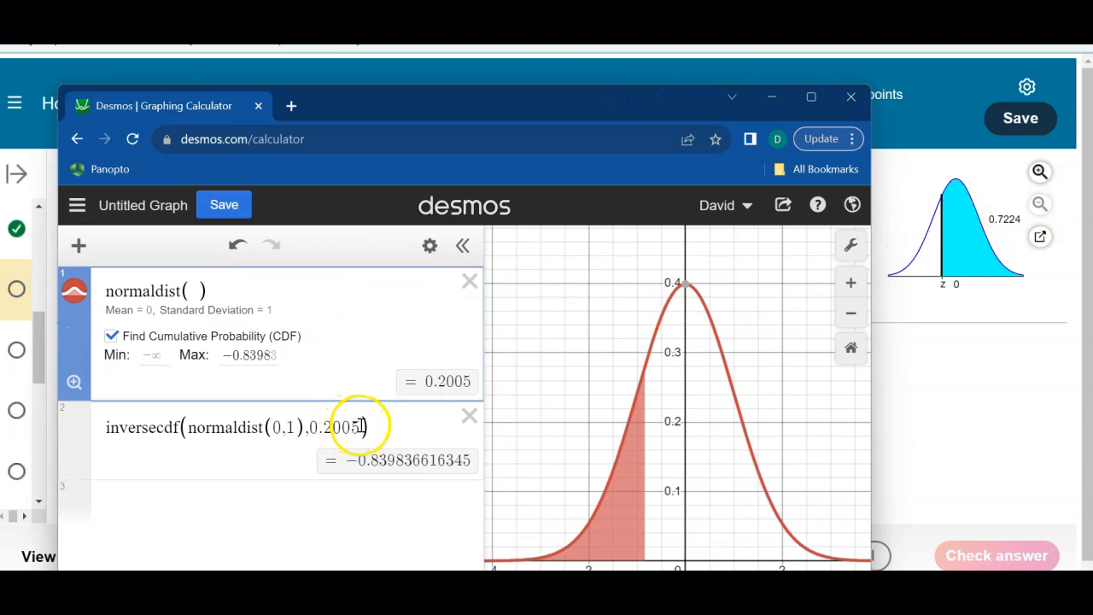
{"action": "left_click_drag", "start_coordinate": [358, 427], "coordinate": [332, 429]}
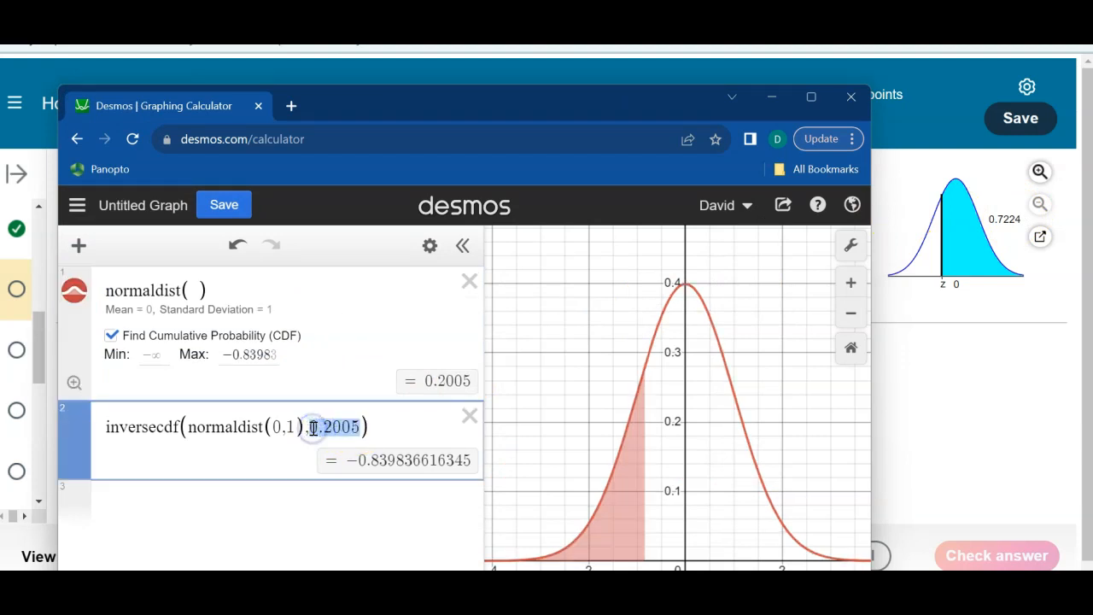
{"action": "key", "text": "BackSpace"}
{"action": "type", "text": "-"}
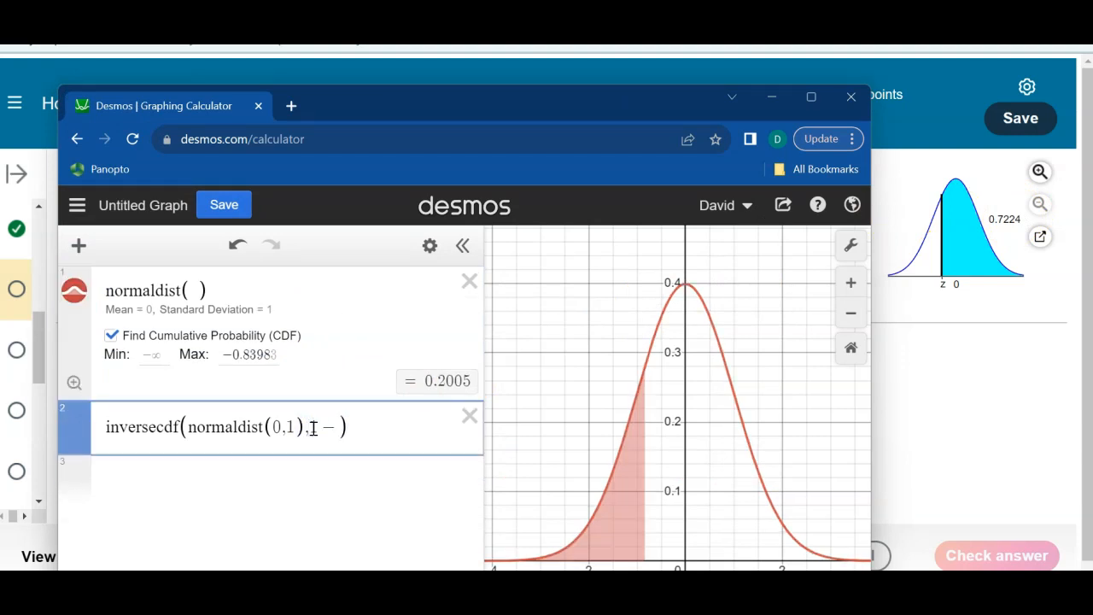
{"action": "type", "text": "0.7224"}
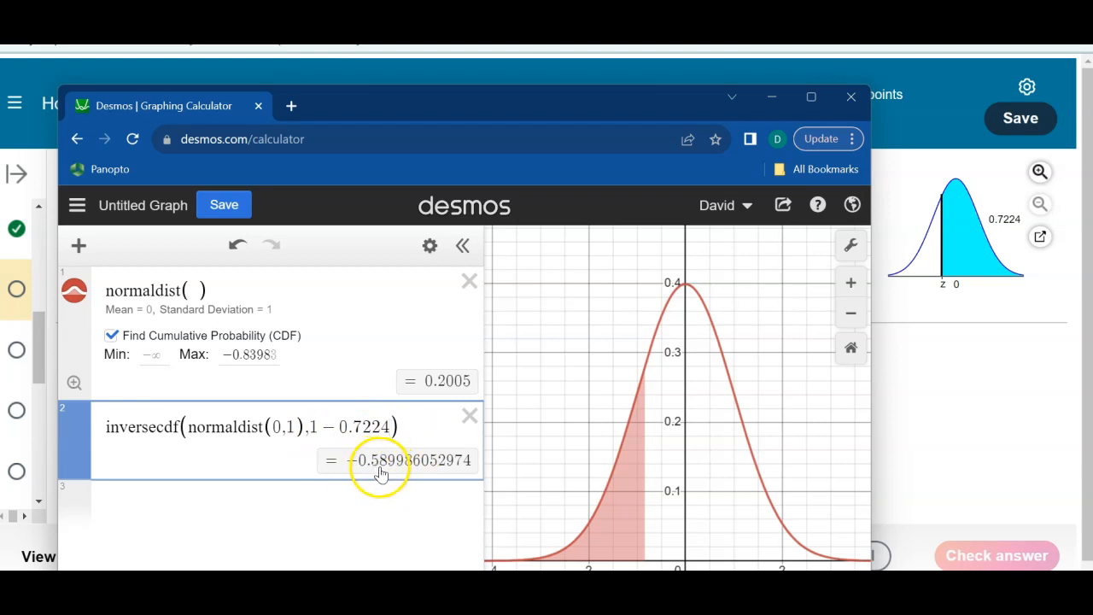
- Switch back to the homework, submit -0.59 as the indicated z score for Question 9 and dismiss the feedback
{"action": "left_click", "coordinate": [202, 365]}
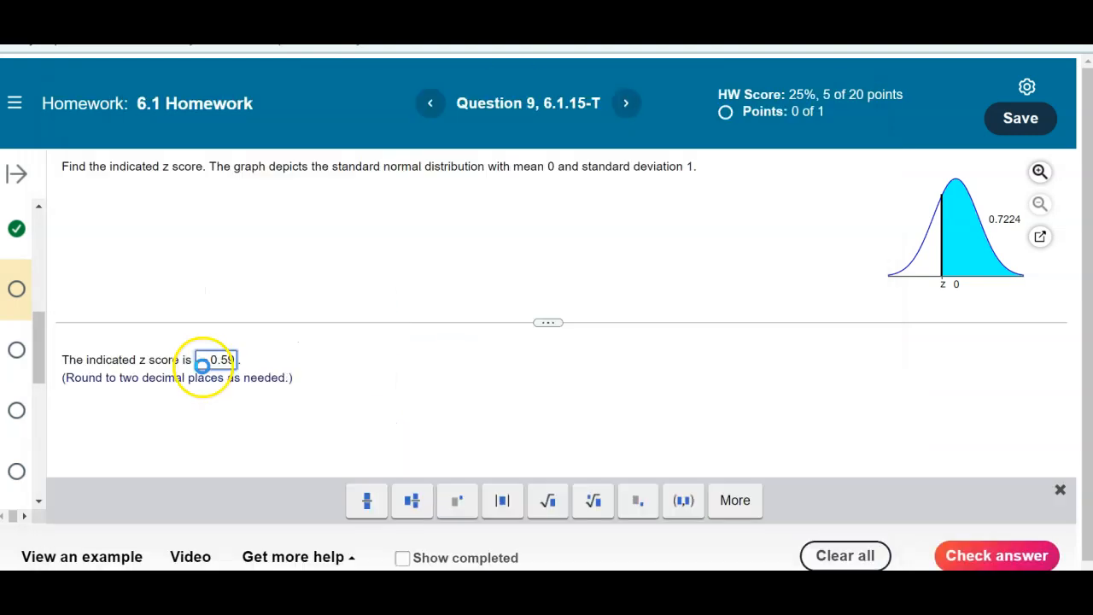
{"action": "key", "text": "Return"}
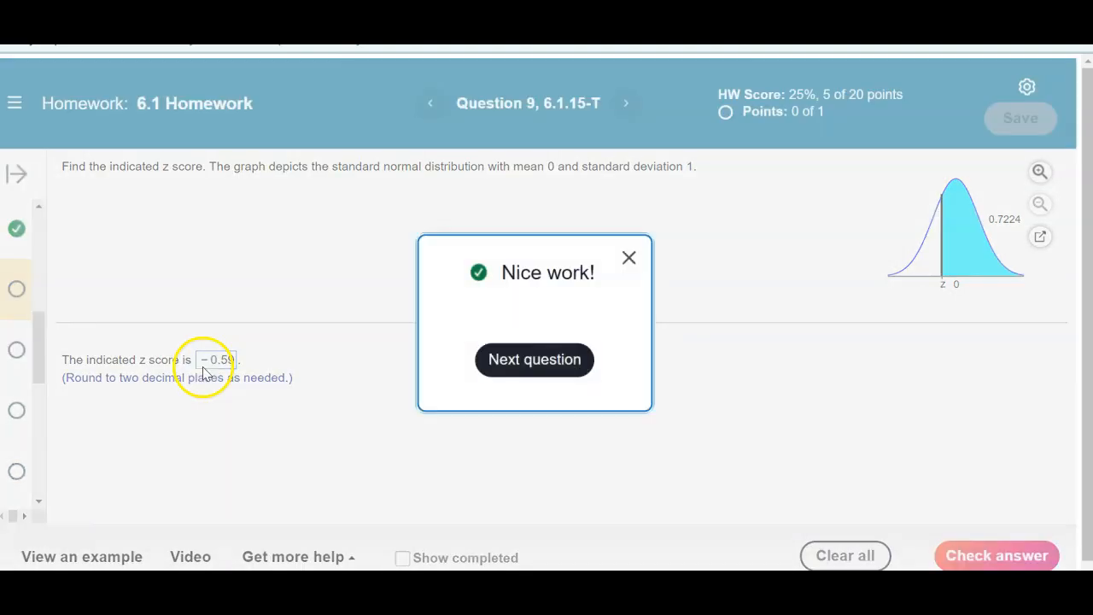
{"action": "left_click", "coordinate": [627, 257]}
- Open Question 17 and submit graph A as the one representing P92, continuing to part 2
{"action": "left_click_drag", "start_coordinate": [40, 353], "coordinate": [38, 442]}
{"action": "left_click", "coordinate": [17, 397]}
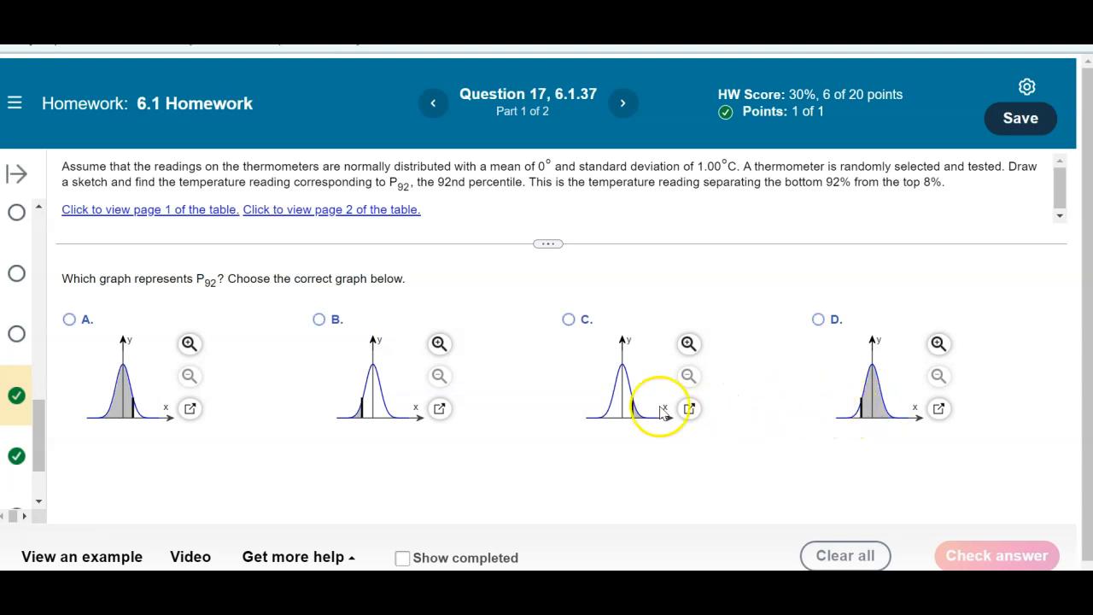
{"action": "left_click", "coordinate": [70, 321]}
{"action": "left_click", "coordinate": [1013, 556]}
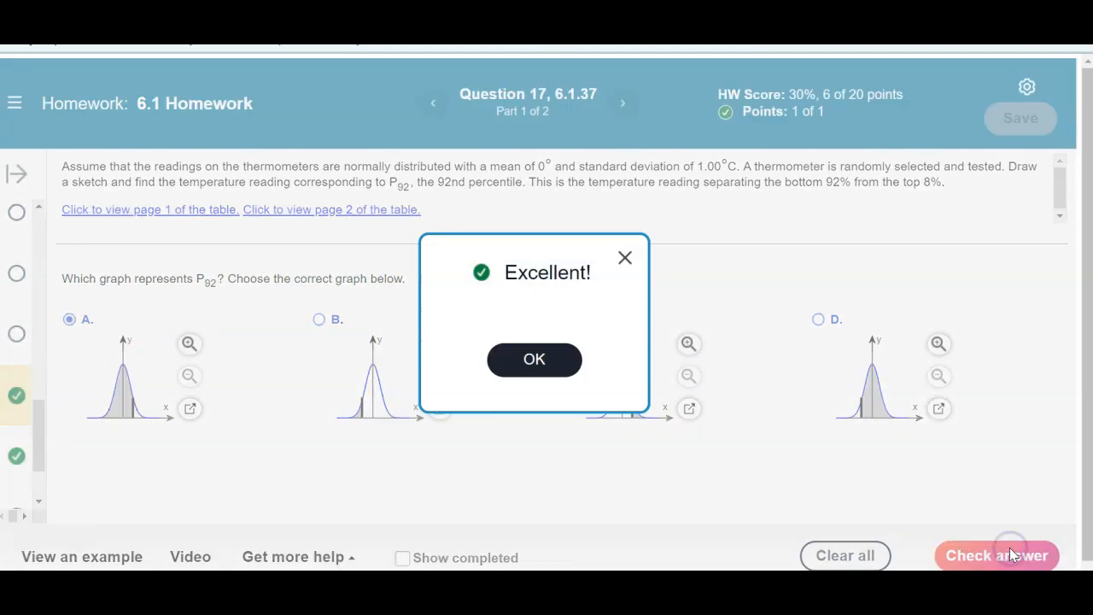
{"action": "left_click", "coordinate": [534, 359]}
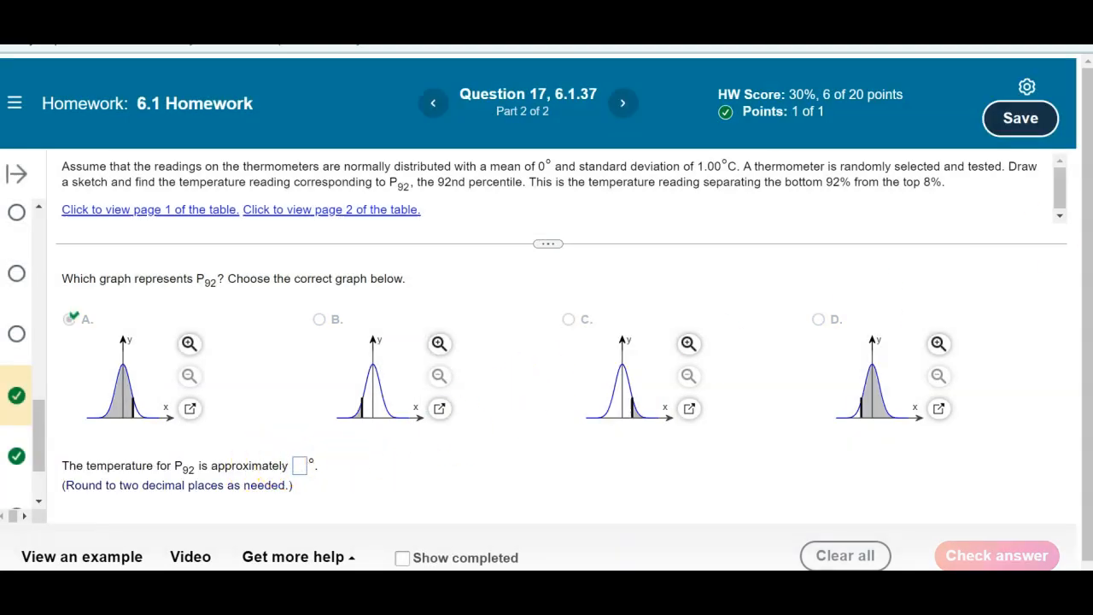
- Set the inversecdf probability to 0.92 in the Desmos calculator and submit 1.41 as the P92 temperature in Question 17
{"action": "left_click_drag", "start_coordinate": [1092, 53], "coordinate": [898, 113]}
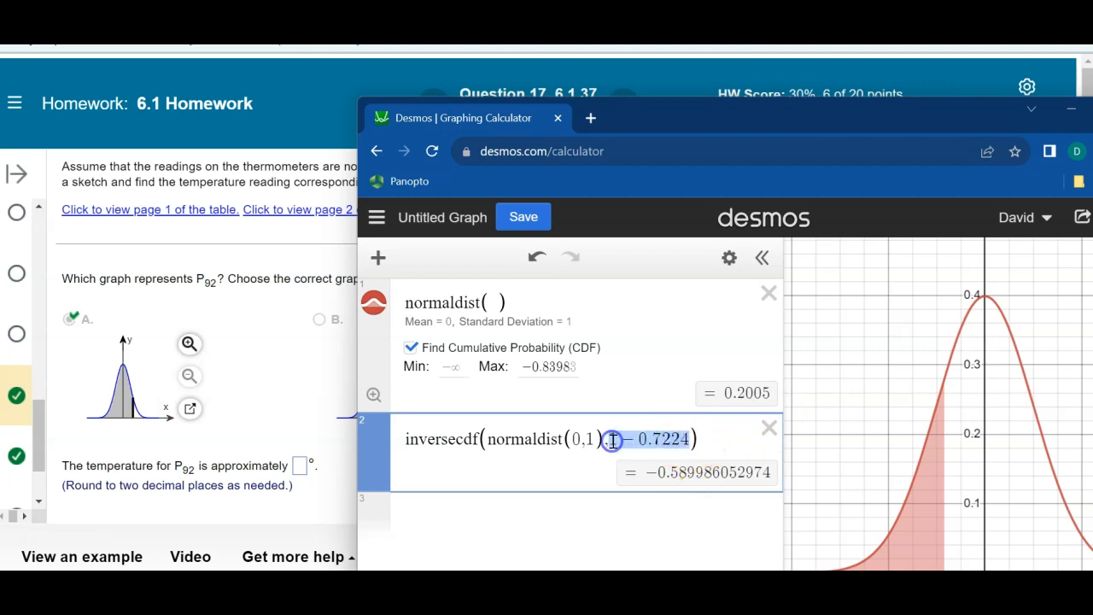
{"action": "type", "text": "0.92"}
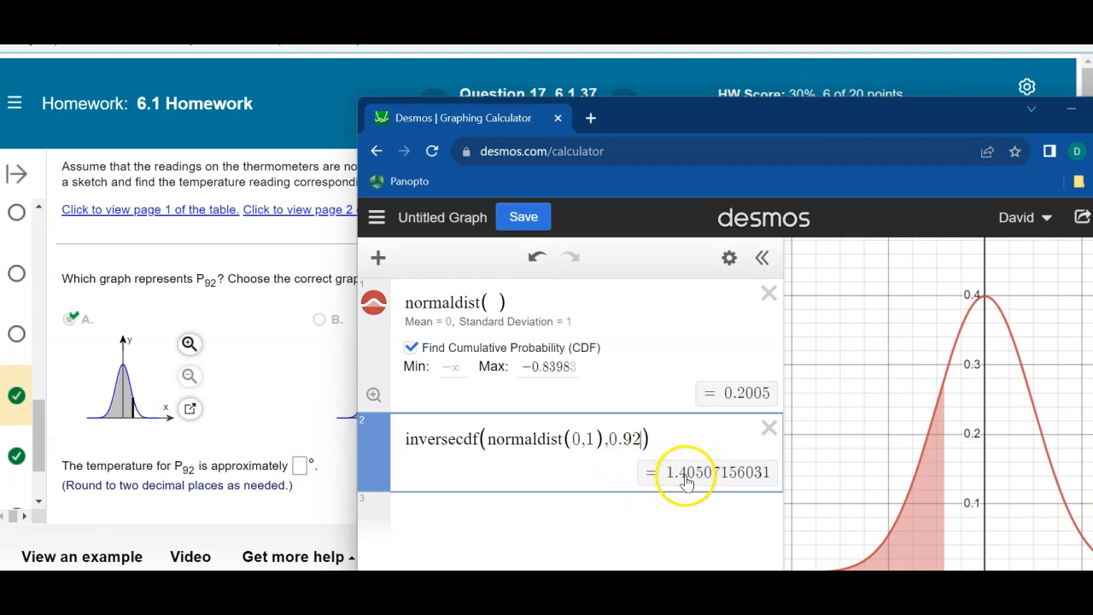
{"action": "left_click", "coordinate": [300, 467]}
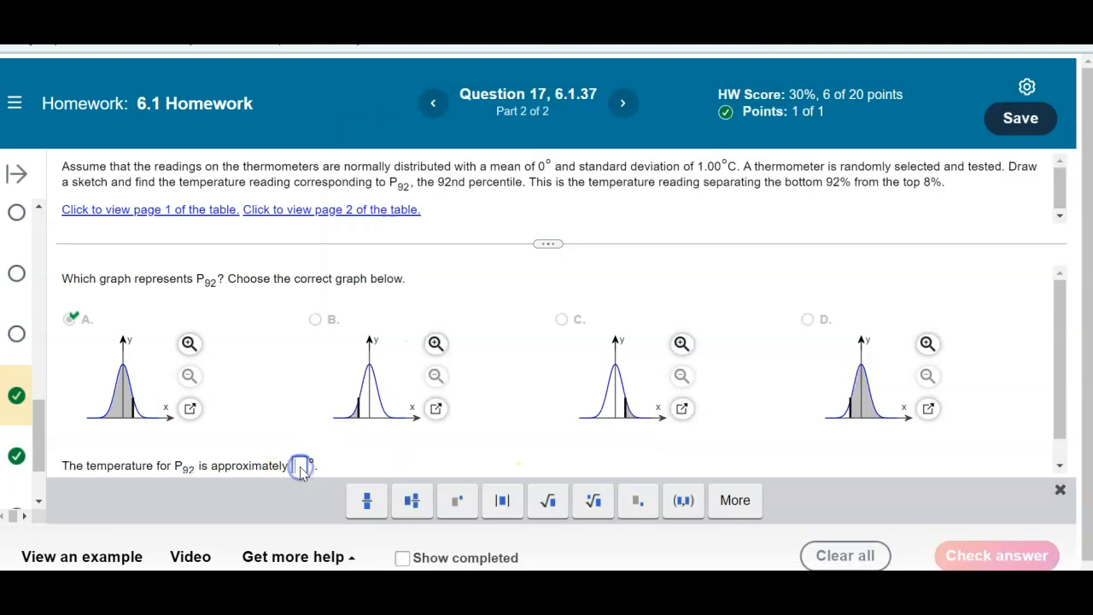
{"action": "type", "text": "1.41"}
{"action": "key", "text": "Return"}
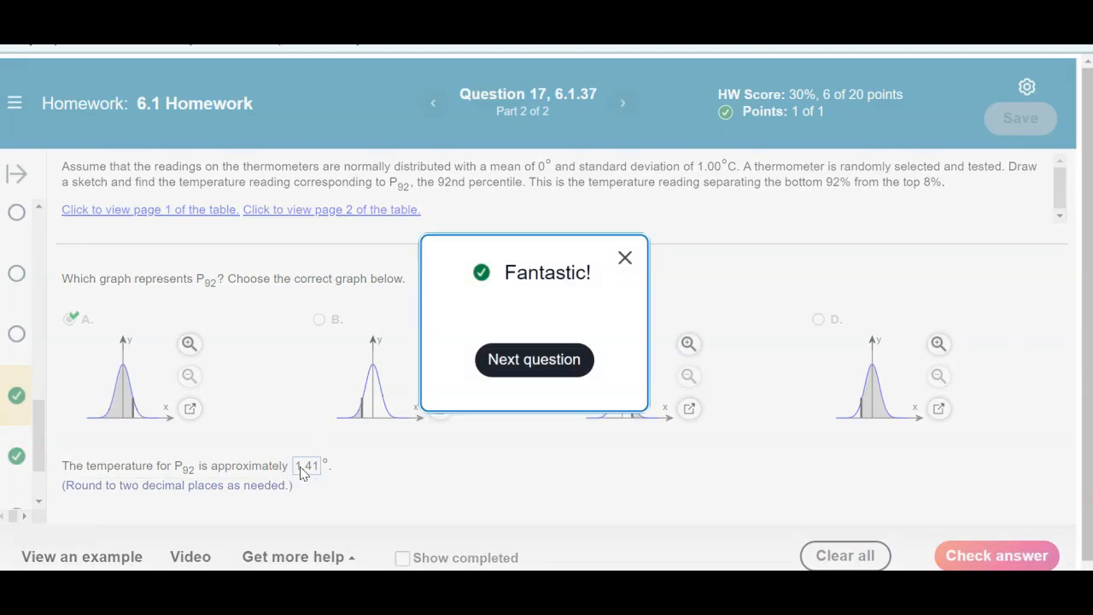